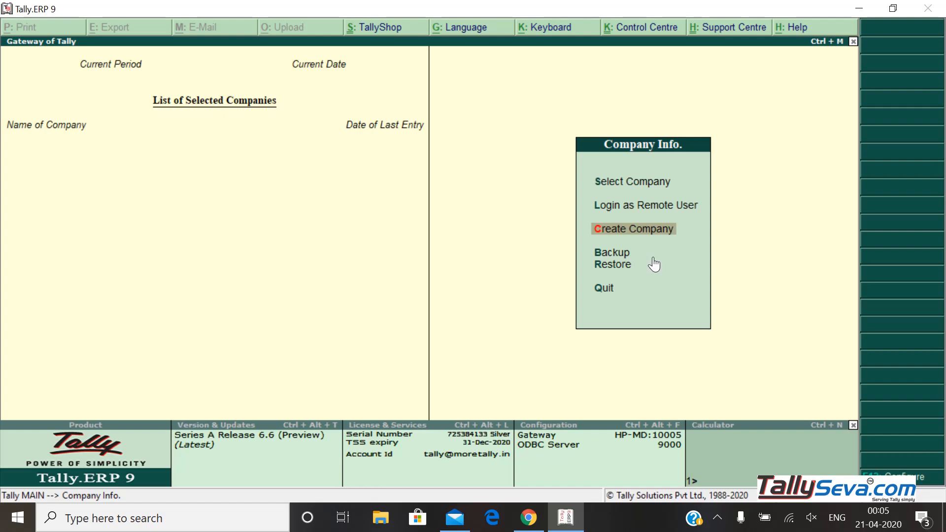
key("Down")
key("Down")
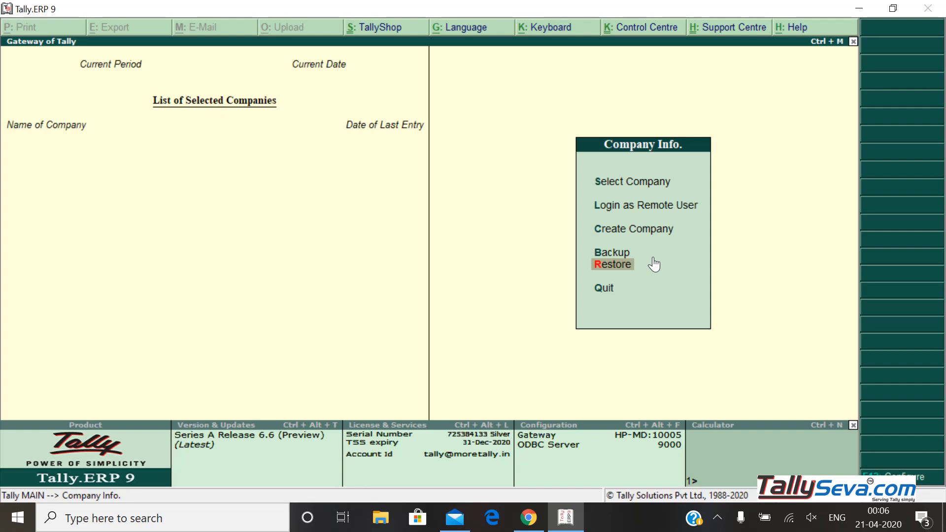
key("Up")
key("Up")
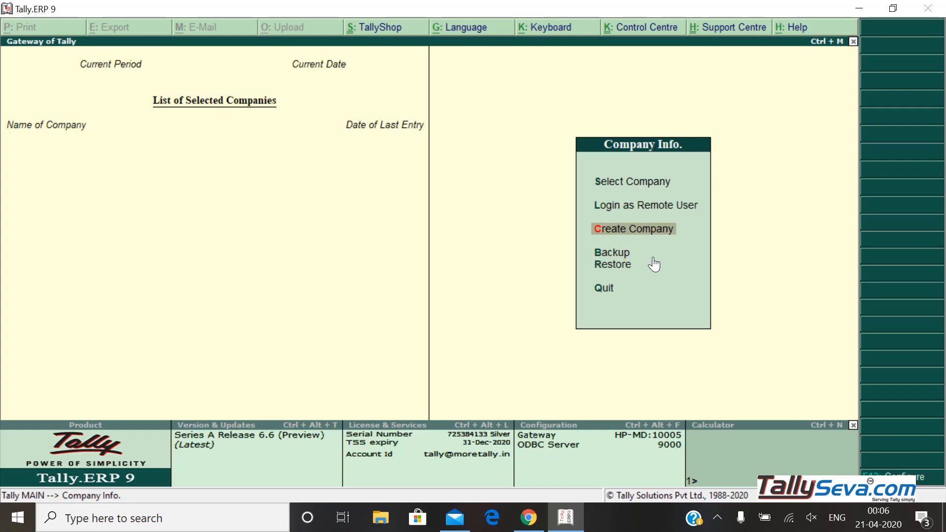
key("Up")
key("Up")
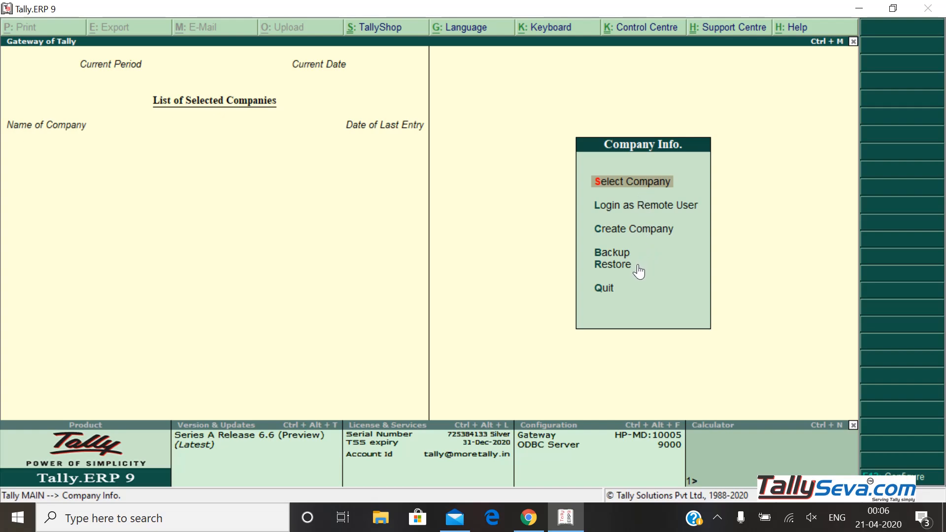
key("Down")
key("Up")
key("Down")
key("Up")
key("Down")
key("Down")
key("Down")
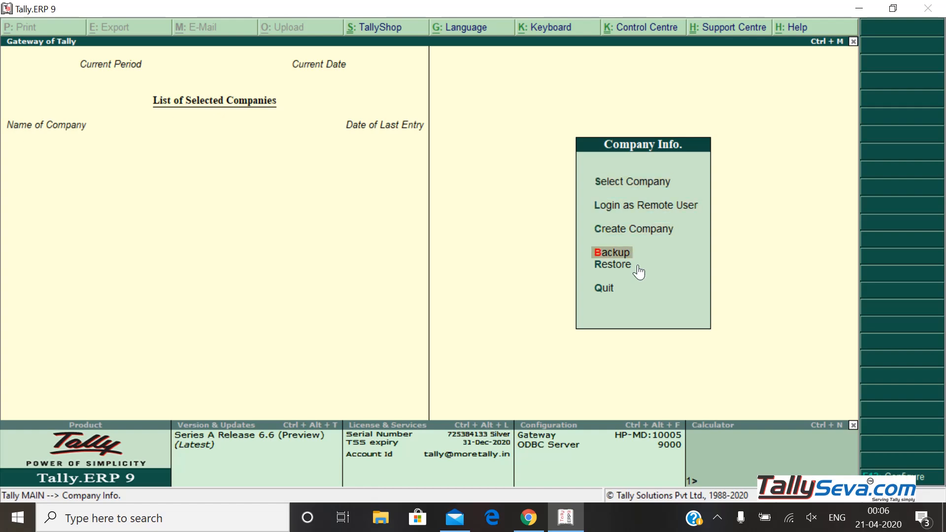
key("Up")
key("Up")
key("Up")
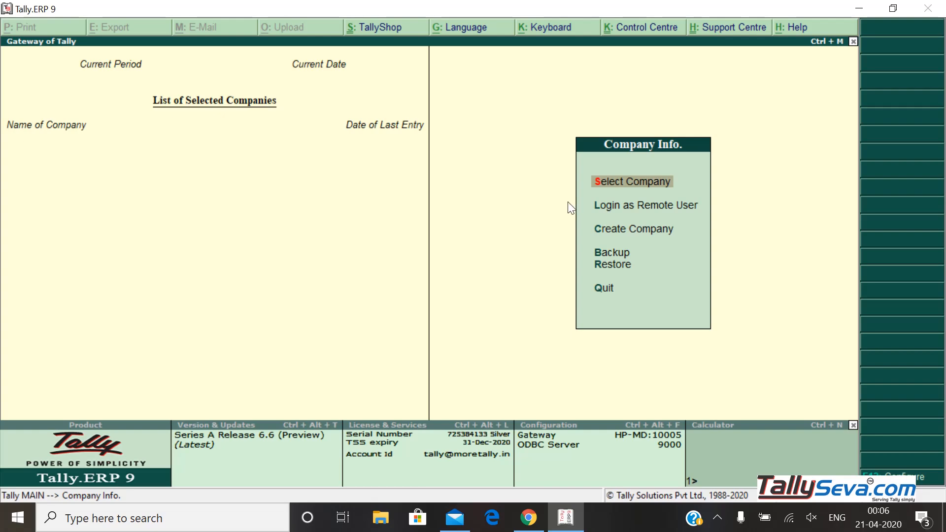
key("Down")
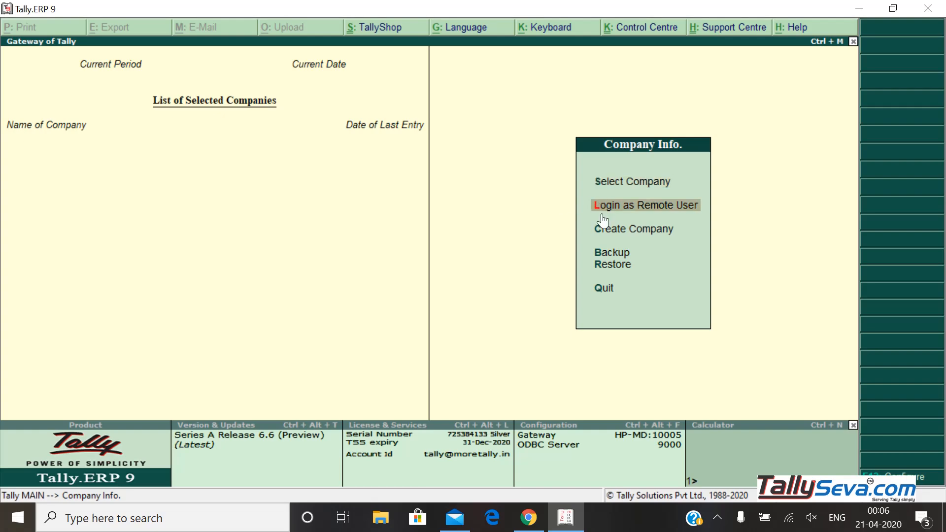
key("Up")
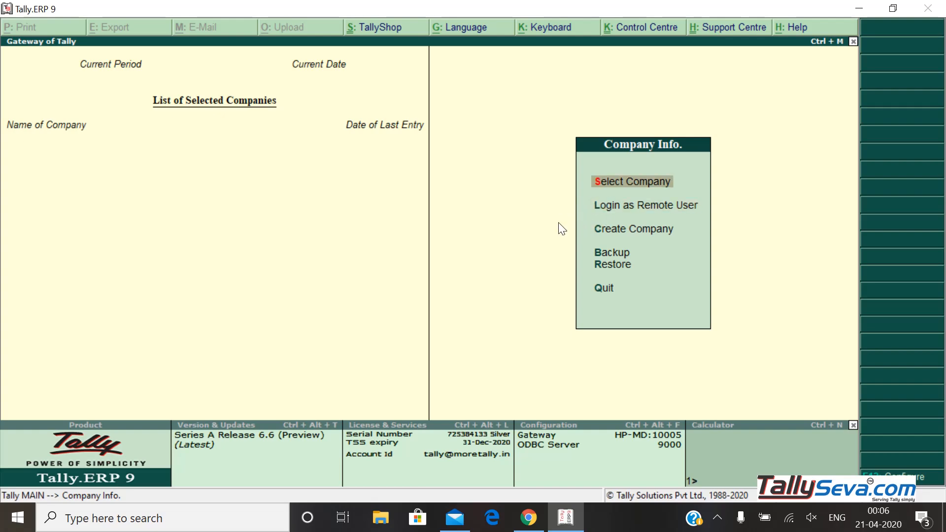
key("Down")
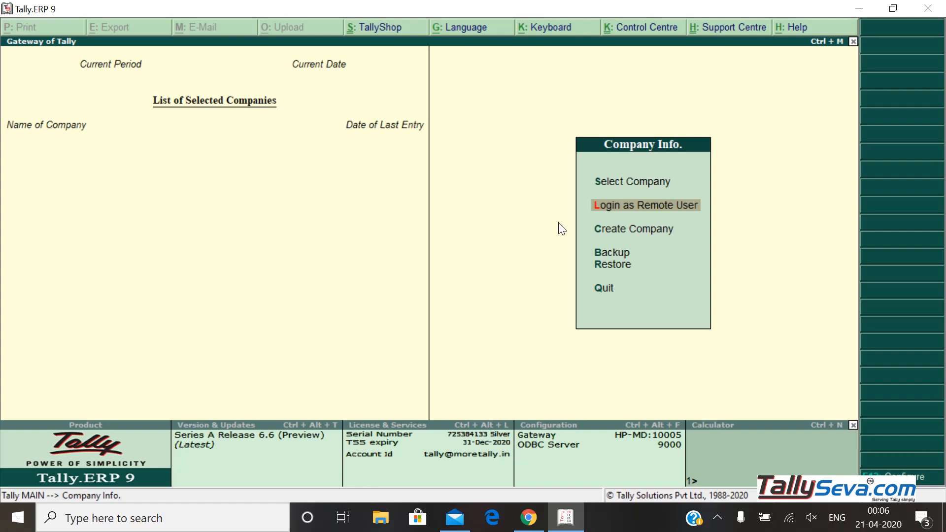
key("Down")
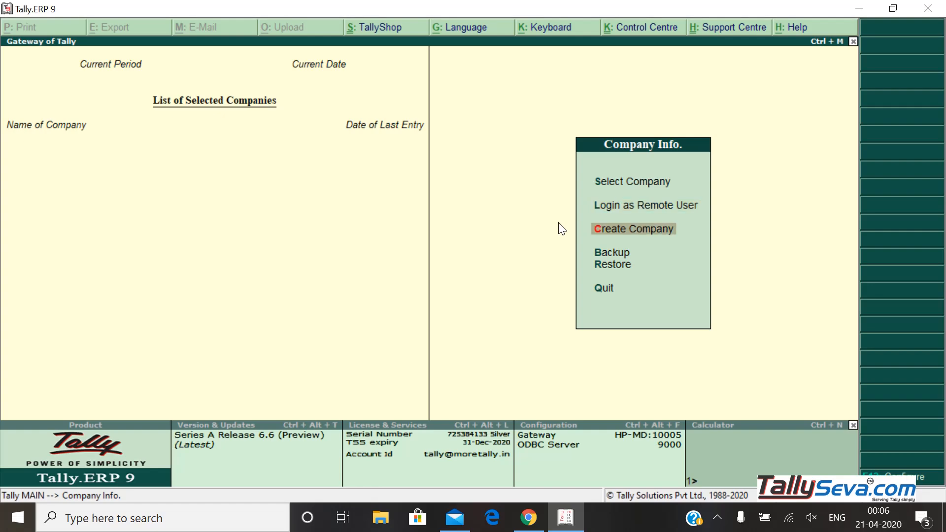
key("Down")
key("Down")
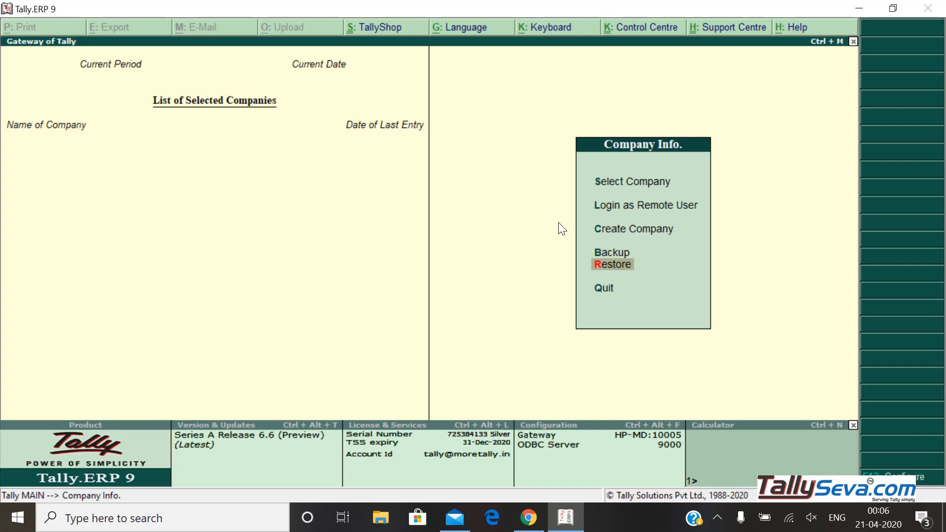
key("Up")
key("Up")
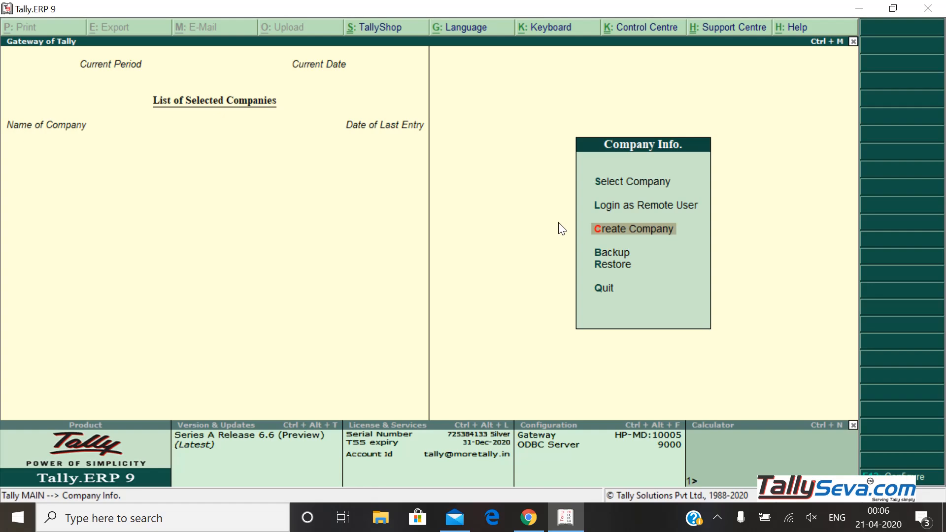
key("Up")
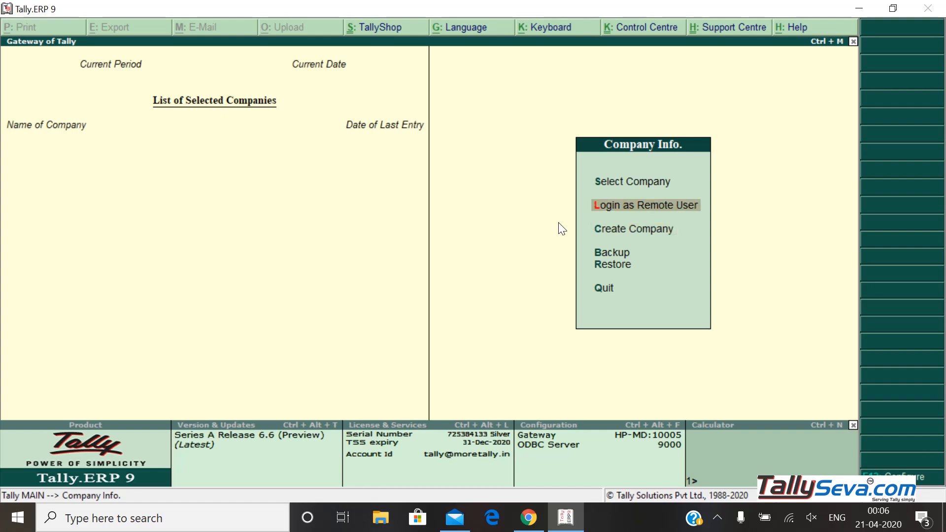
key("Down")
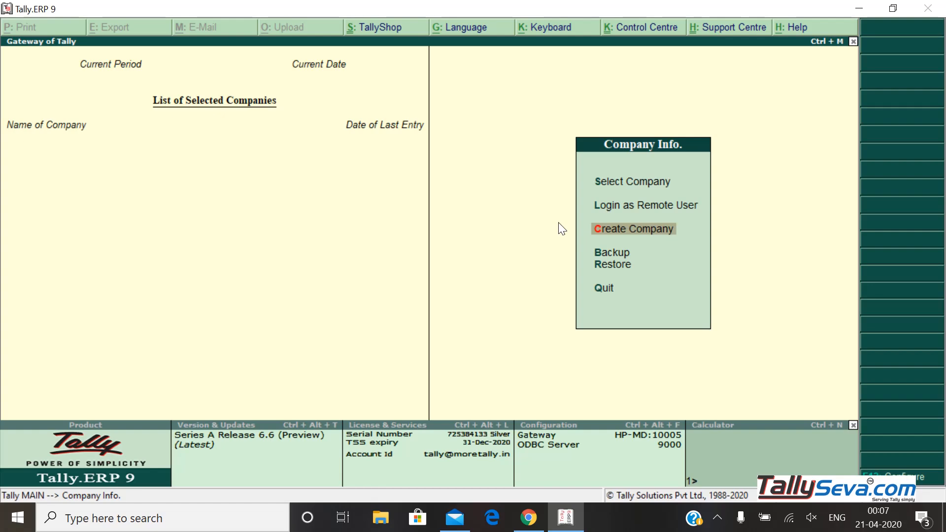
Start Company Creation and check the data directory D:\Office\Tally.ERP9 Rel 6.6\Data before entering the name
key("Return")
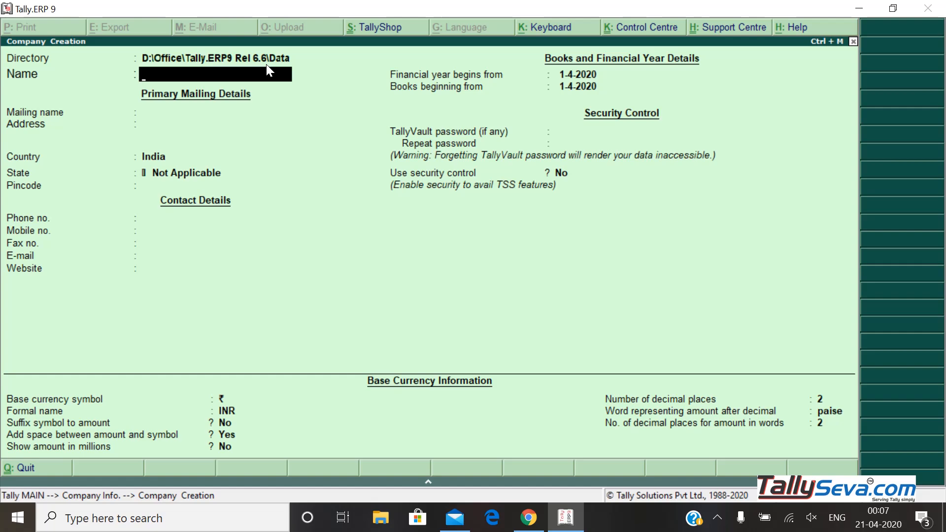
key("BackSpace")
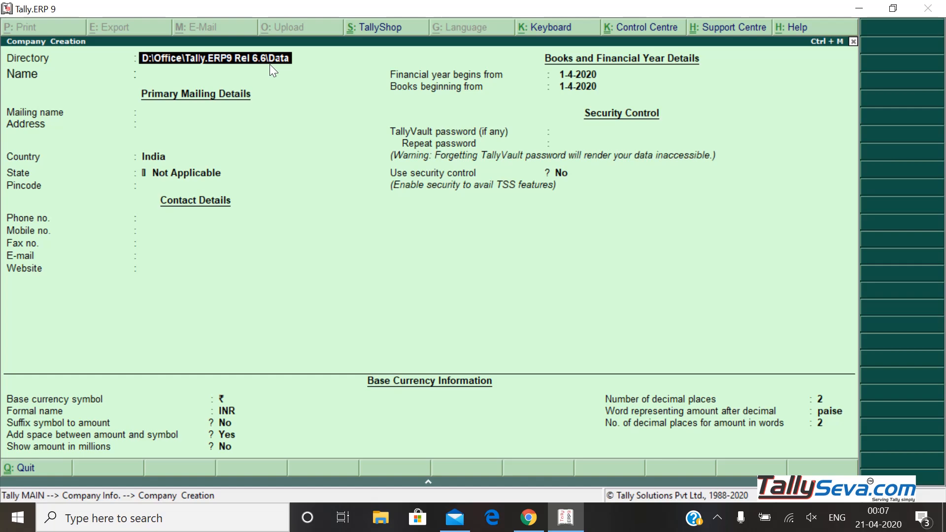
key("Return")
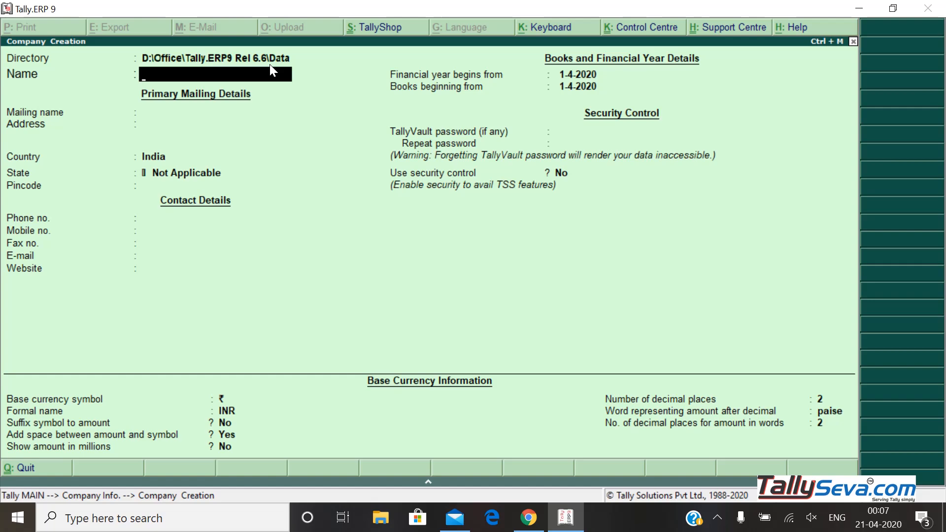
Name the company 'ABCD Test Company FY 2019-2020', correcting a typo and appending the year
type("ABCD Test Company")
key("Return")
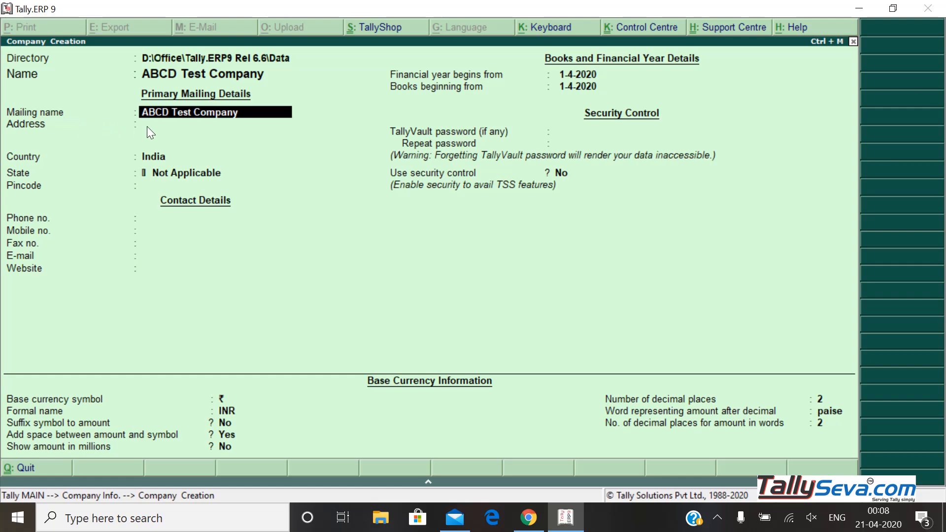
left_click(253, 79)
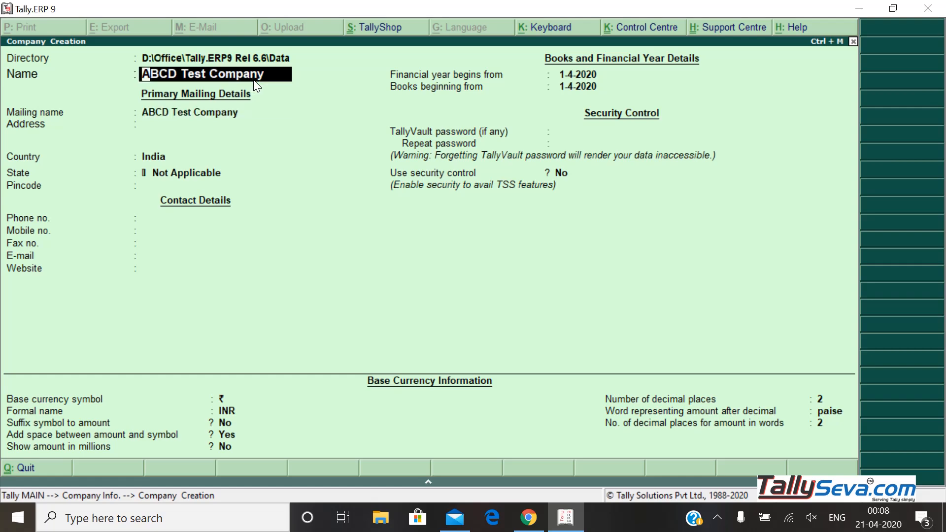
key("End")
type("F")
type("Y 2019-2020")
key("Return")
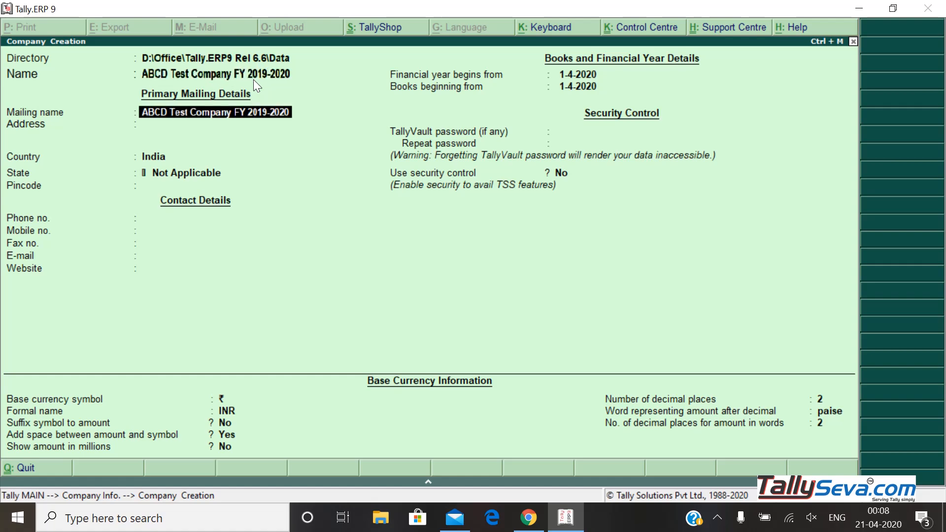
Trim the mailing name to 'ABCD Test Company' and finish the address with Hyderabad
key("BackSpace")
key("BackSpace")
key("BackSpace")
key("BackSpace")
key("BackSpace")
key("BackSpace")
key("BackSpace")
key("BackSpace")
key("BackSpace")
key("BackSpace")
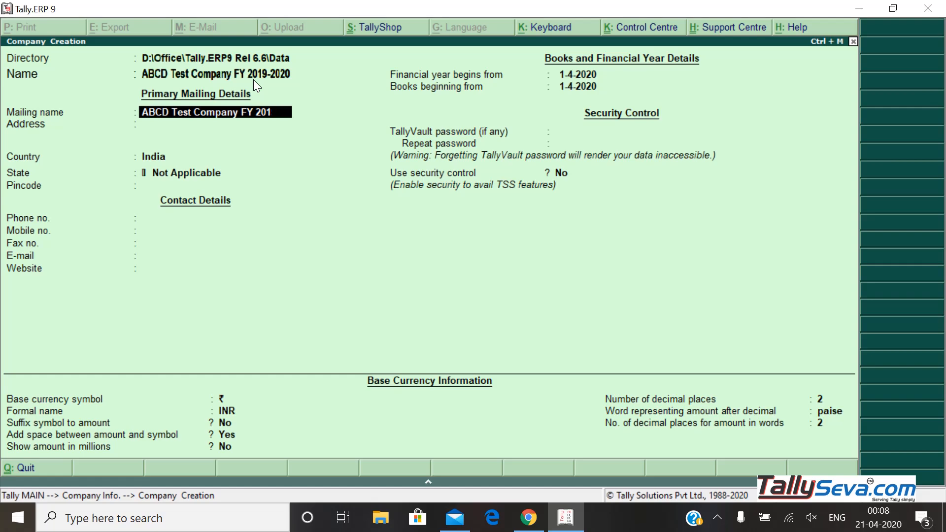
key("BackSpace")
key("BackSpace")
key("BackSpace")
key("Return")
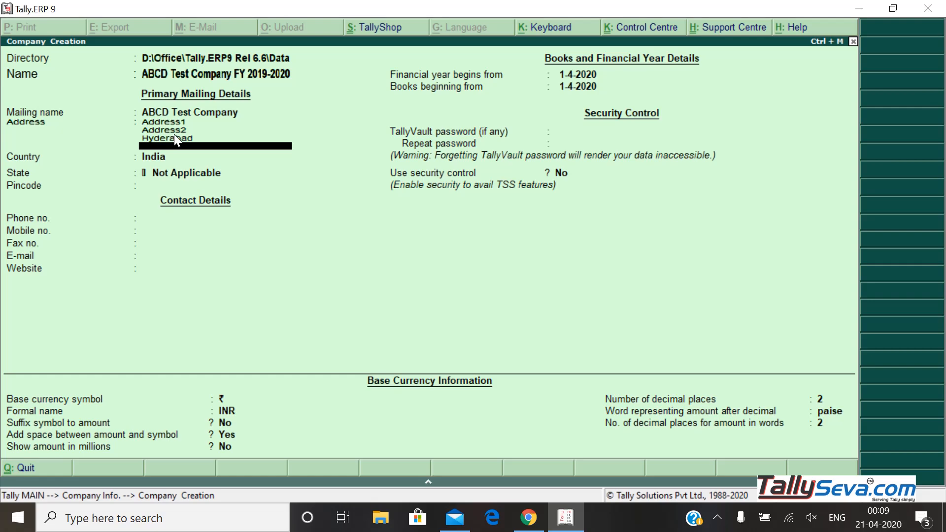
key("Return")
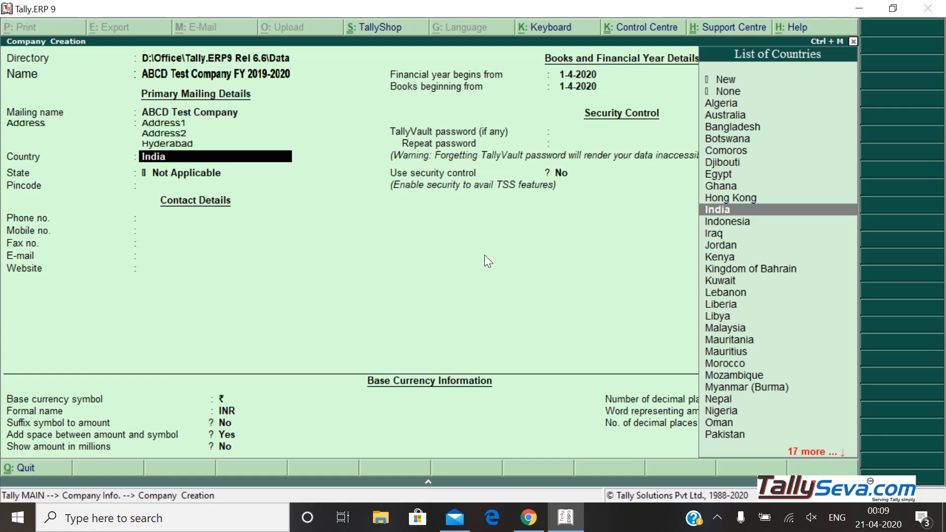
Accept India as country and choose Telangana as the state
key("Return")
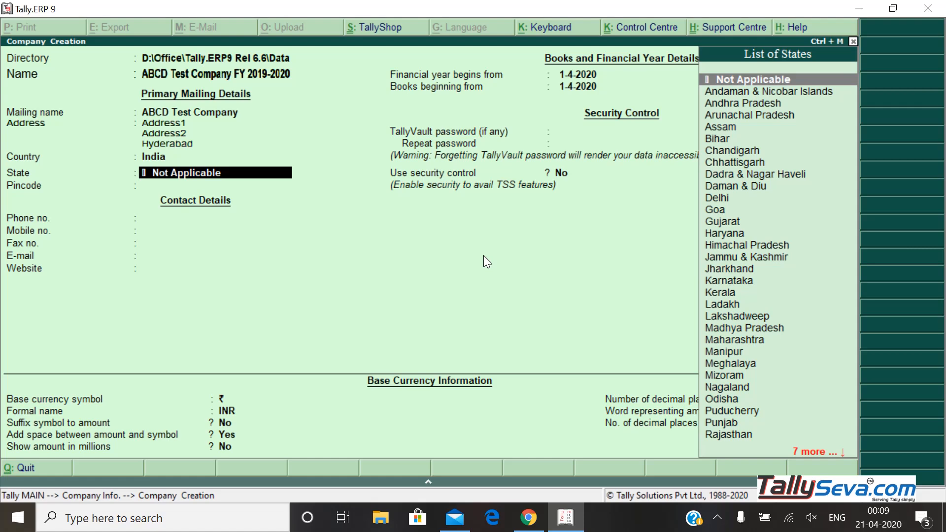
key("Return")
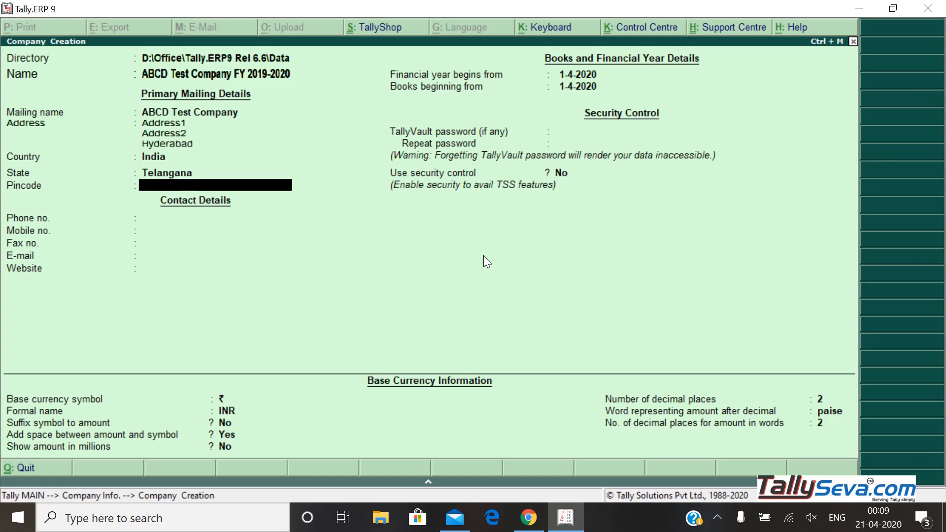
key("Return")
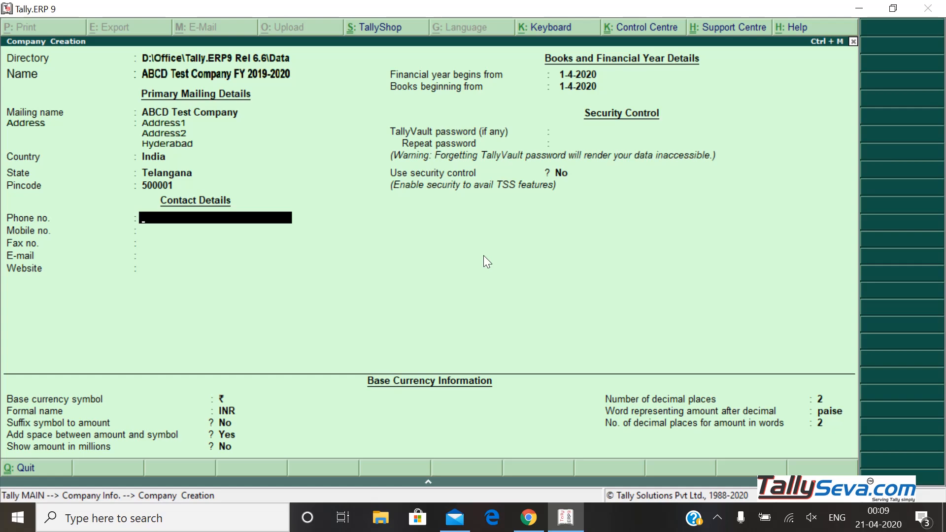
key("Return")
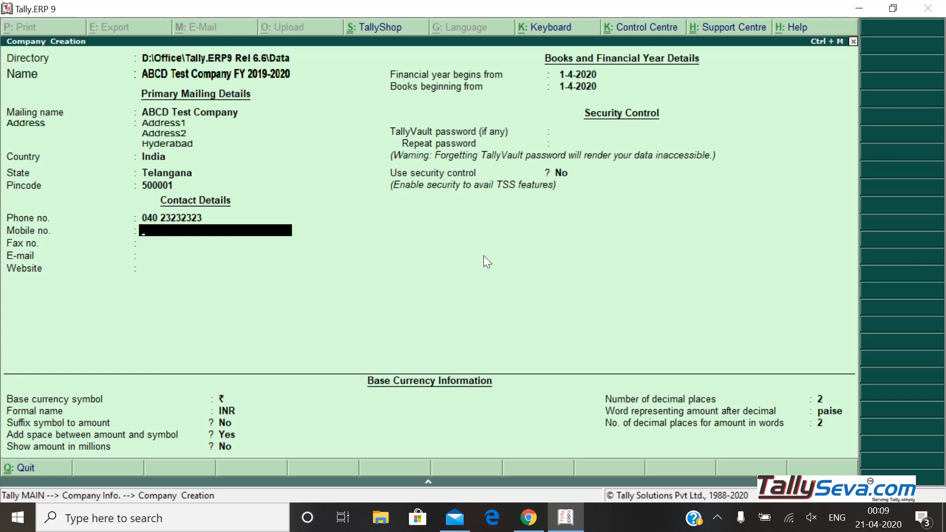
key("Return")
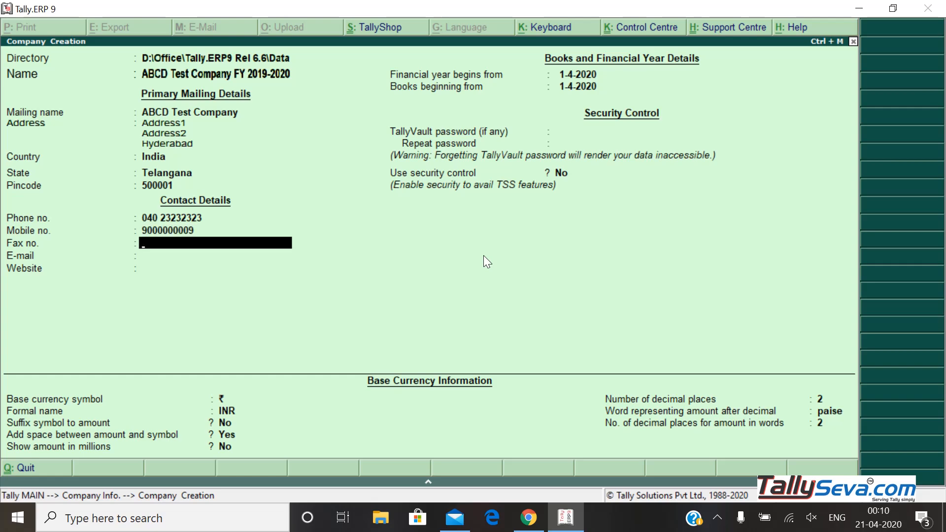
key("Return")
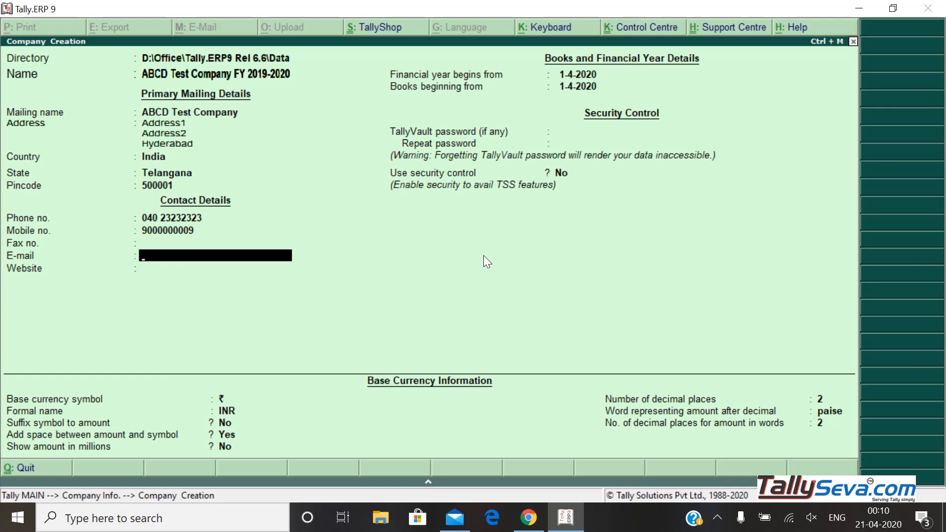
key("Return")
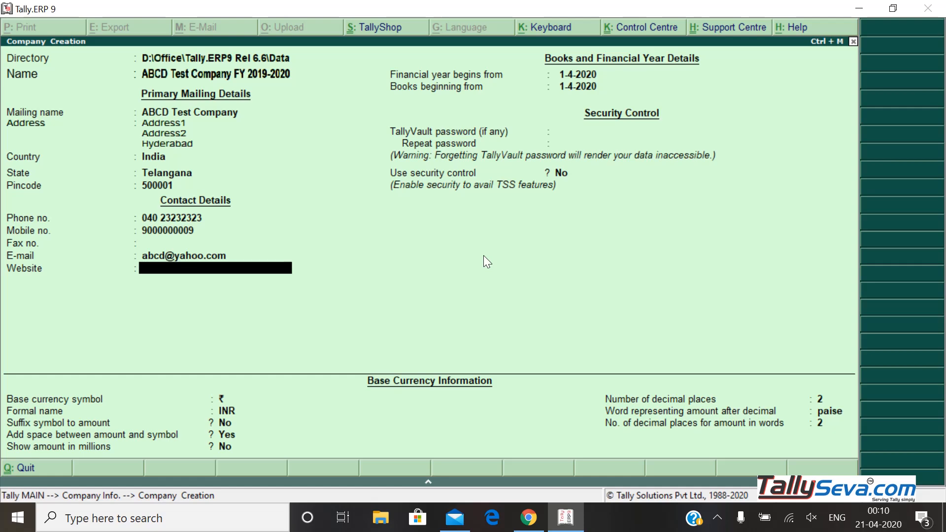
key("Return")
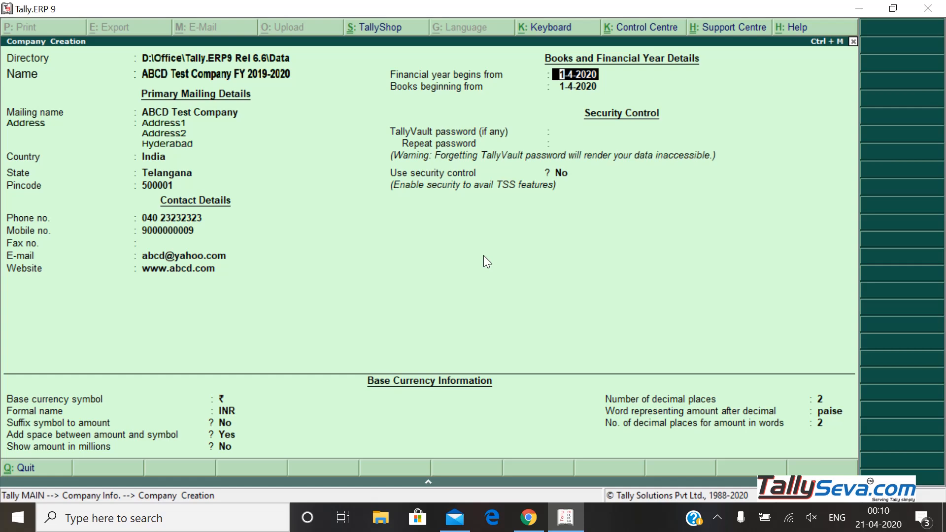
key("Return")
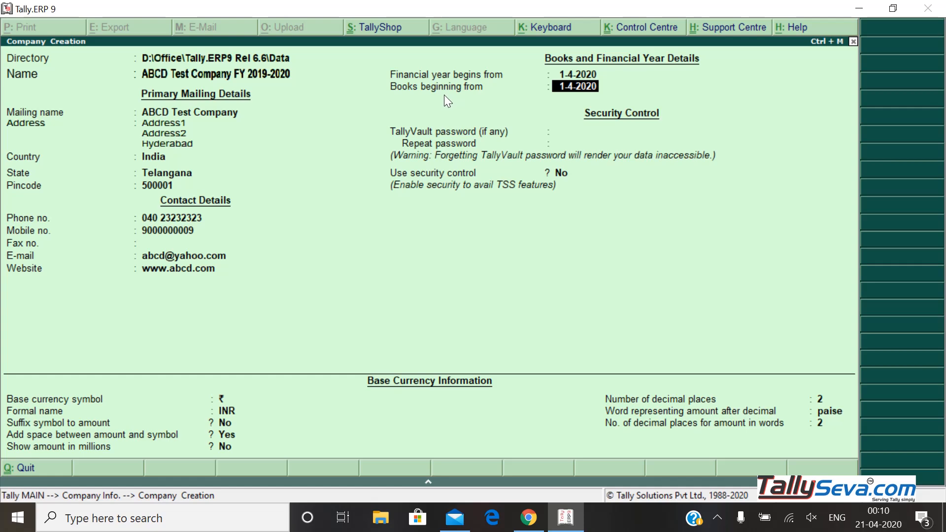
key("Up")
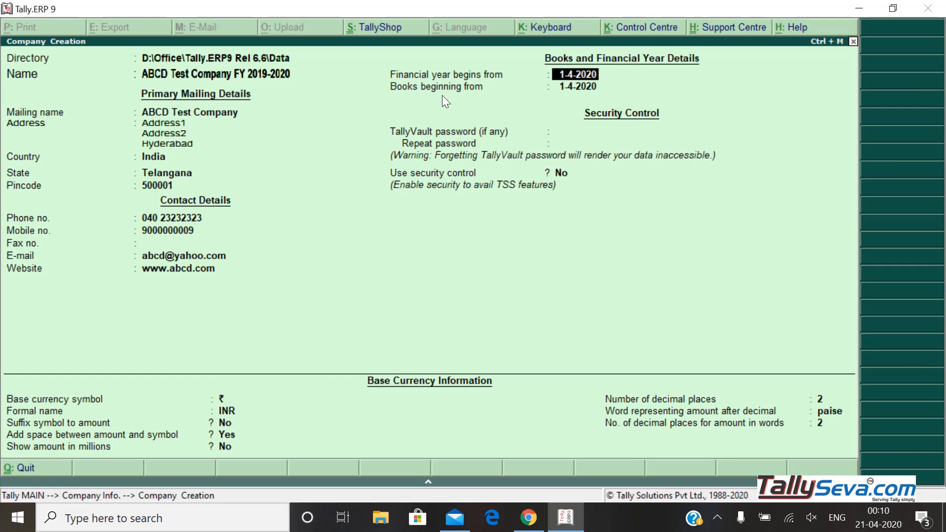
key("Return")
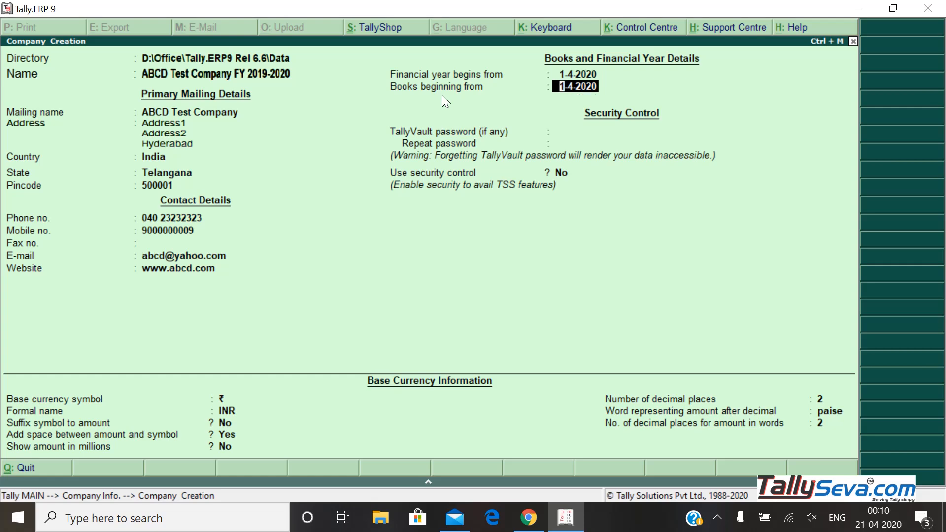
key("Up")
key("Up")
key("Up")
key("Down")
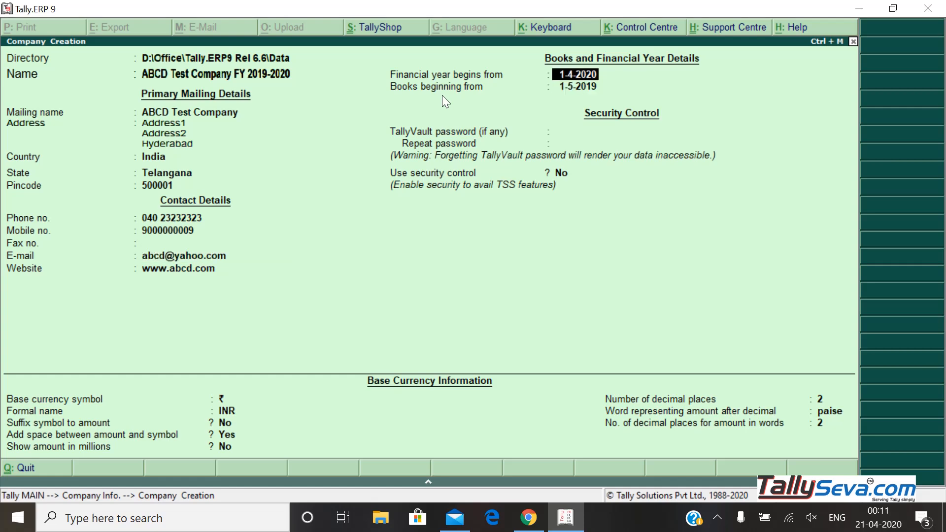
key("Return")
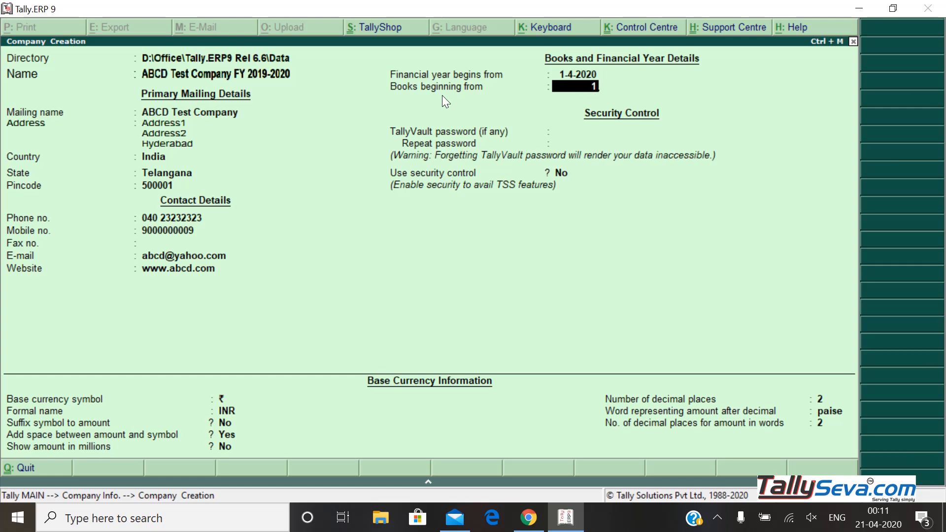
key("Return")
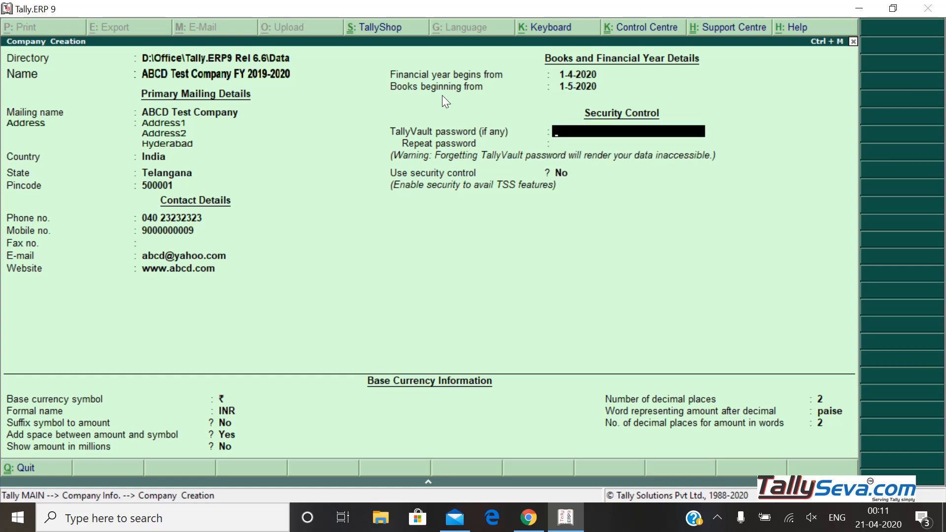
key("Up")
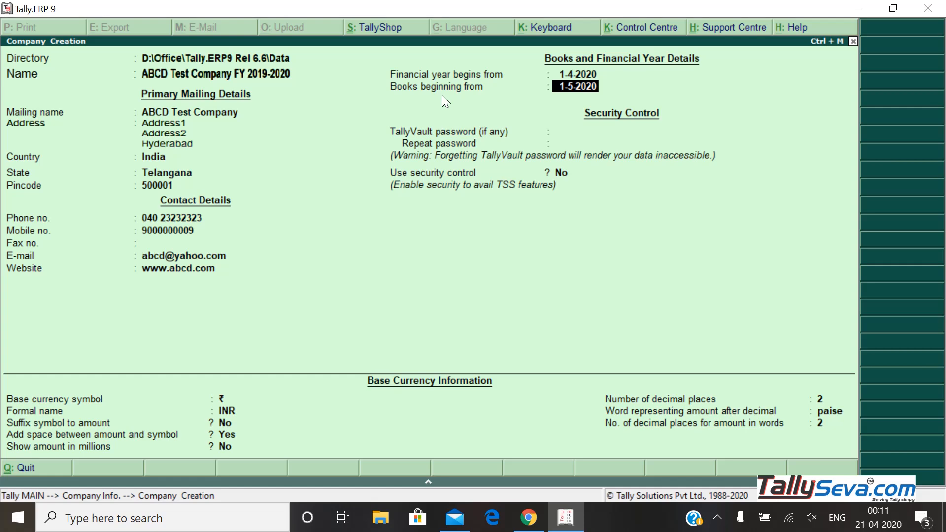
key("Return")
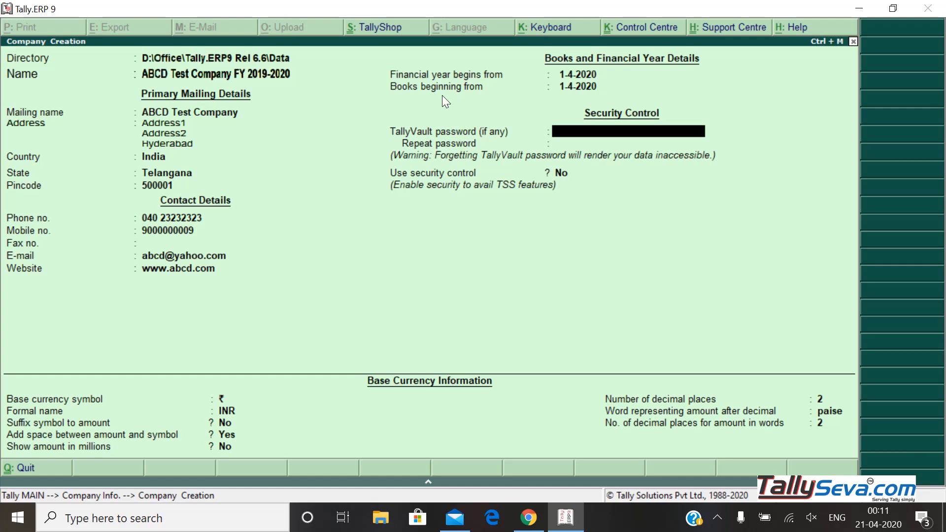
key("Return")
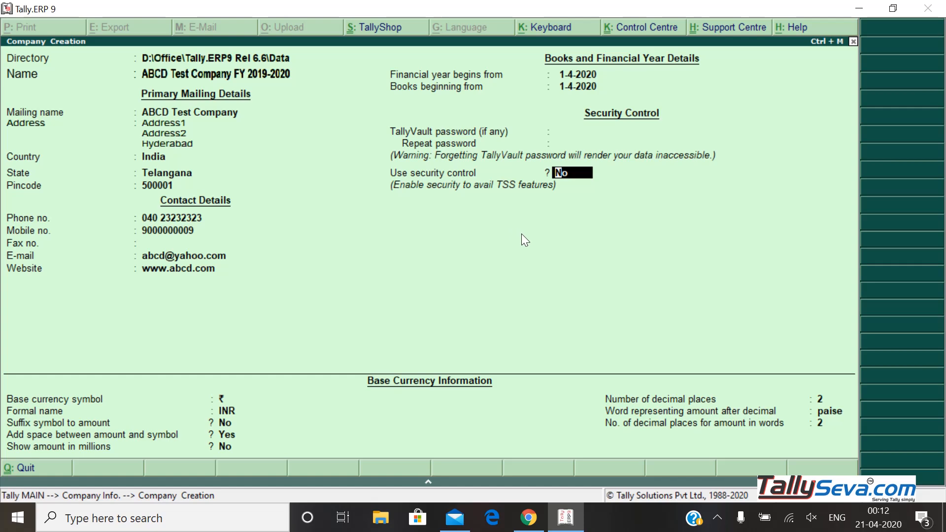
key("Return")
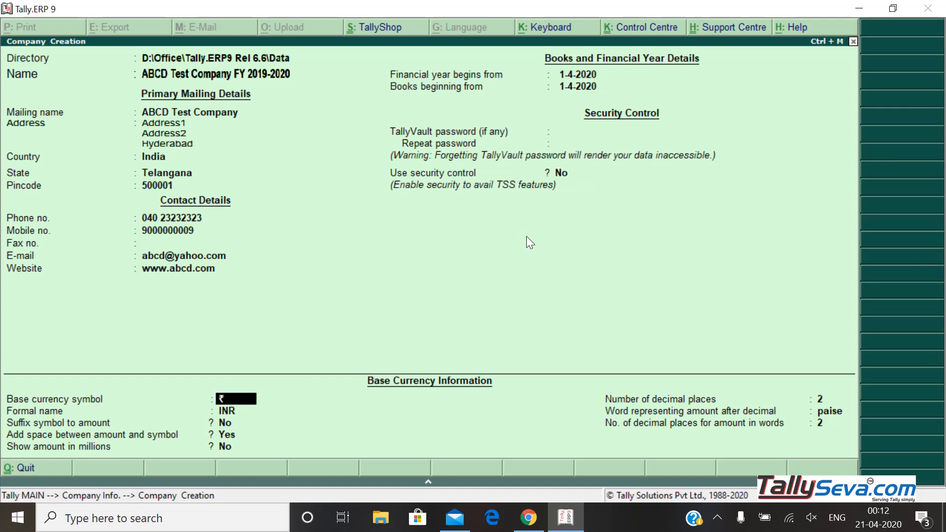
key("Return")
key("Return")
key("Return")
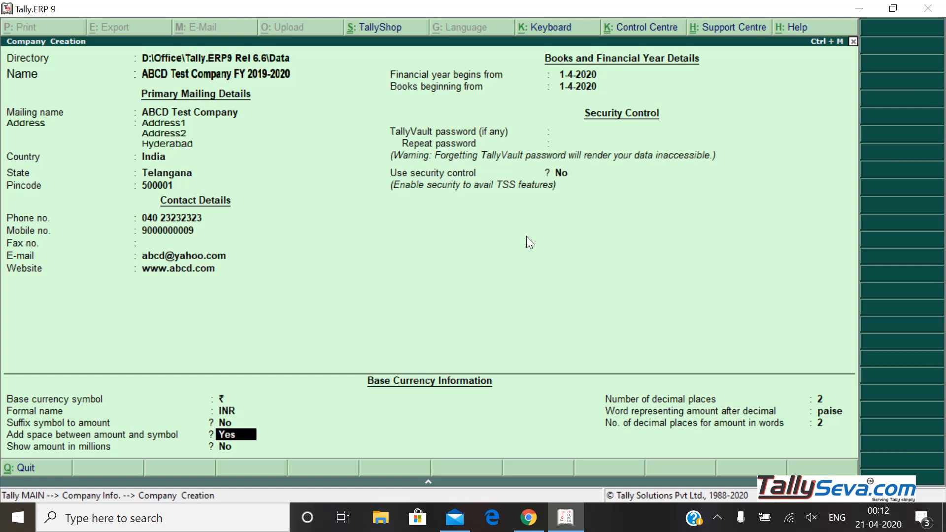
key("Return")
key("Return")
Finish the Company Creation form to bring up the Accept? save confirmation
key("Return")
key("Return")
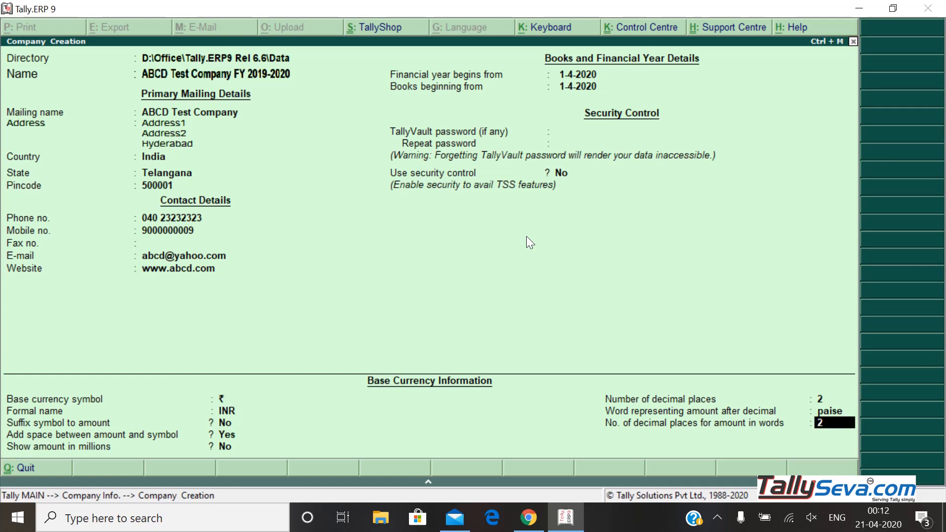
key("Return")
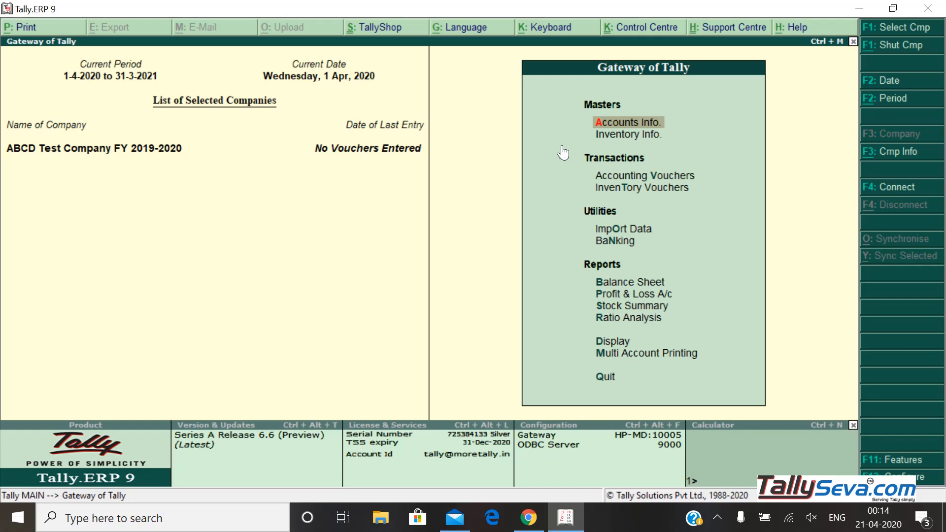
Open Accounts Info. from the Gateway of Tally
key("Down")
key("Up")
key("Return")
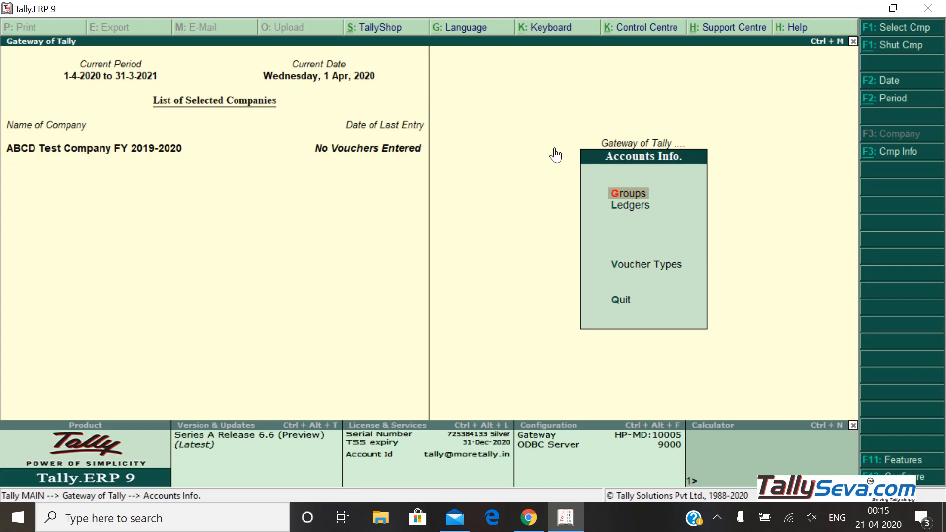
Browse Groups, Ledgers and Voucher Types, then exit back to the Gateway of Tally
key("Down")
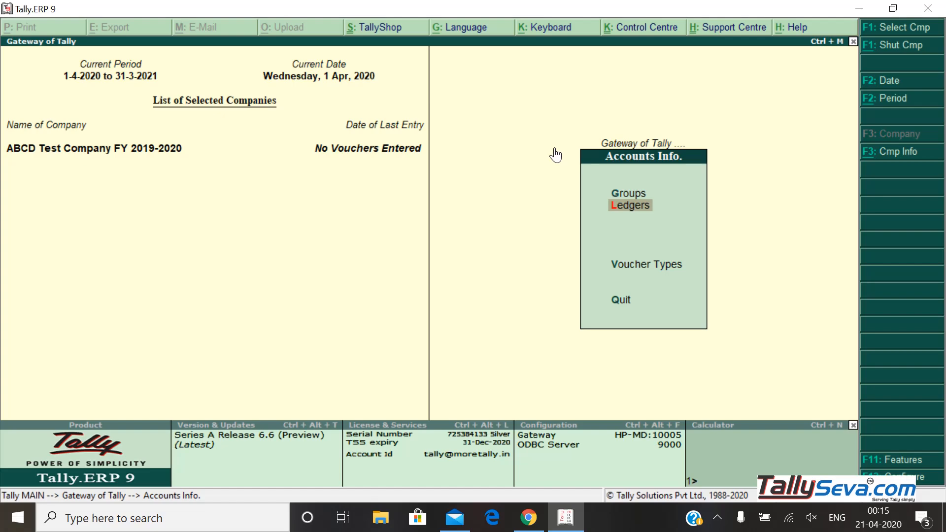
key("Down")
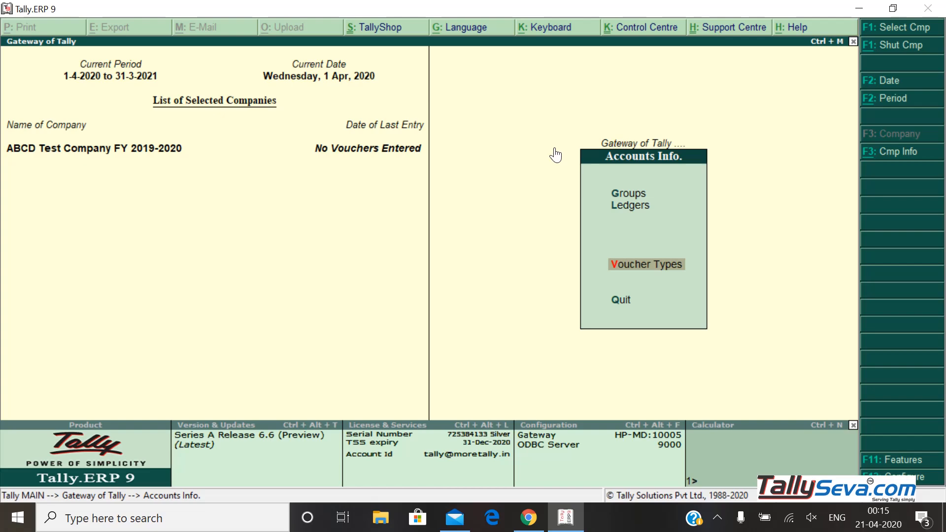
key("Up")
key("Up")
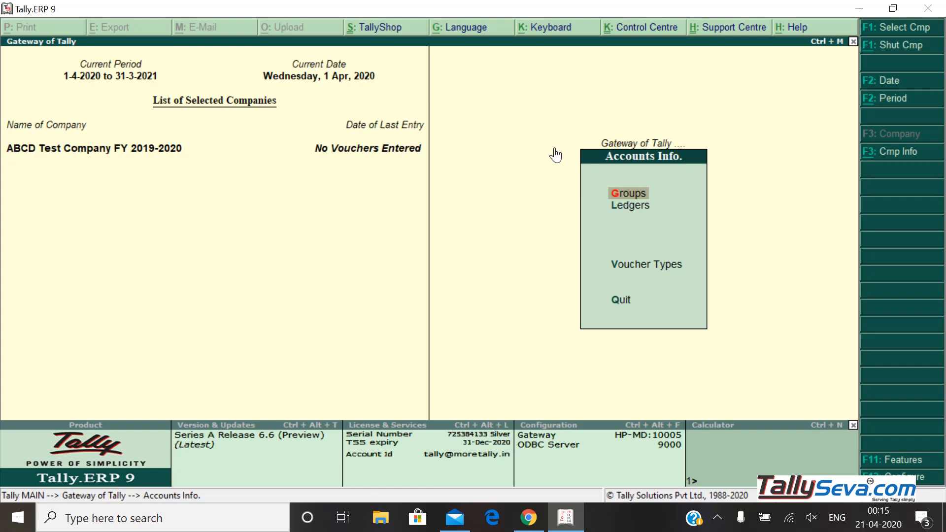
key("Escape")
key("Down")
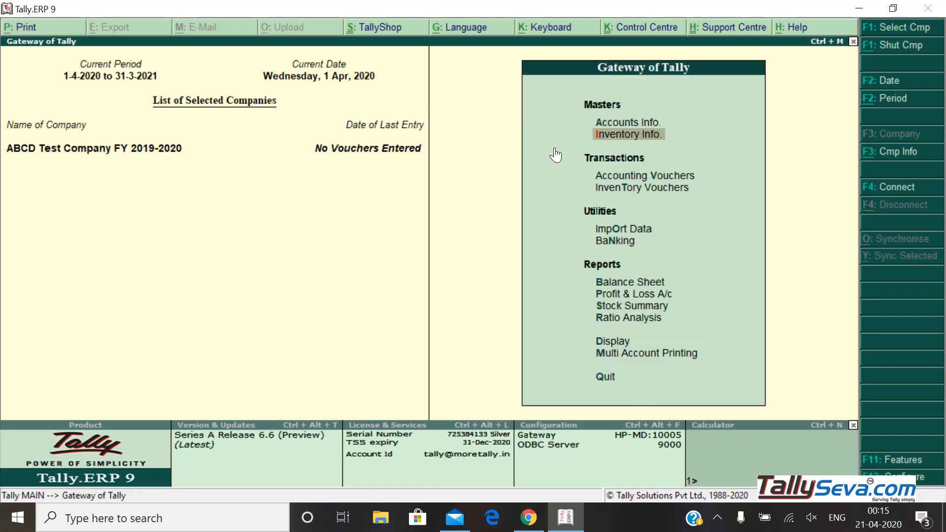
key("Return")
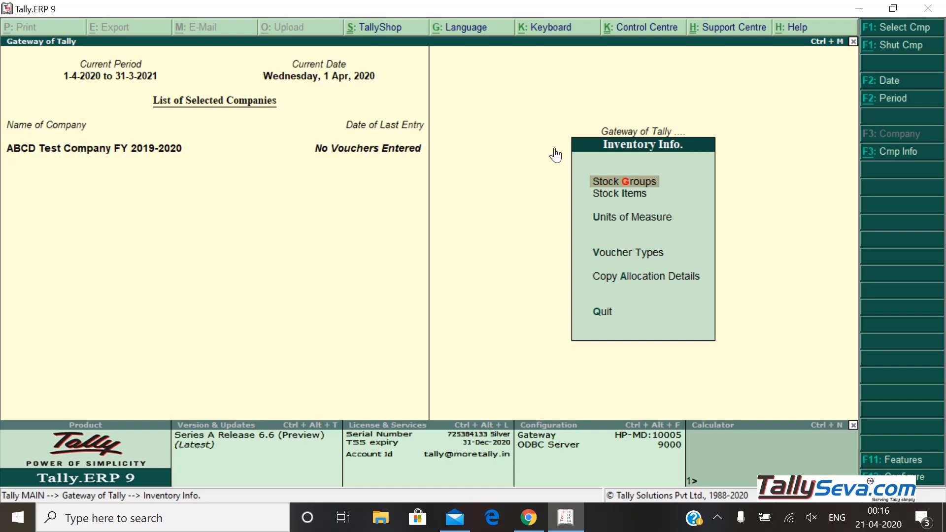
key("Down")
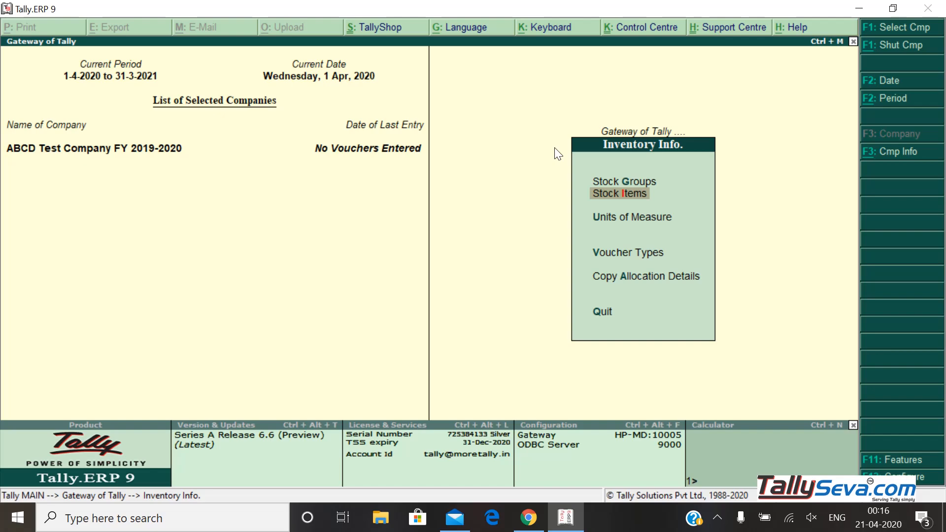
key("Down")
key("Down")
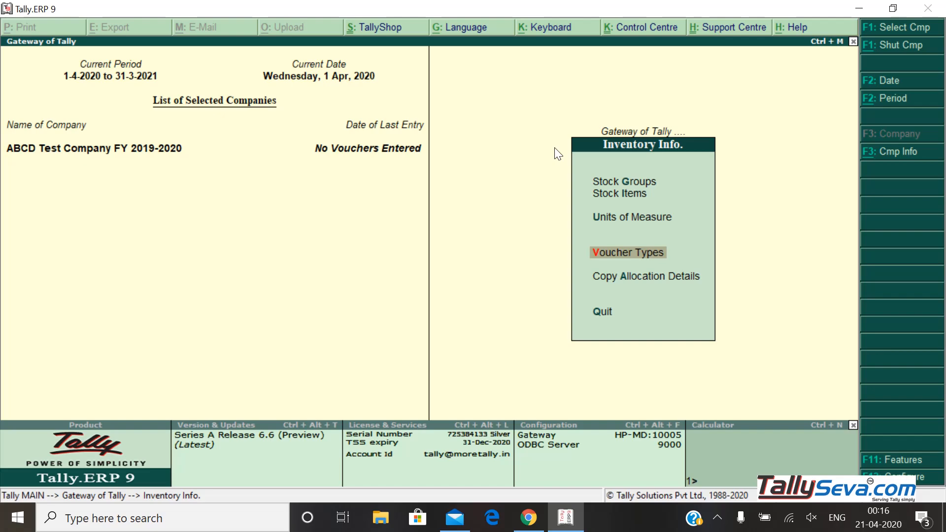
key("Escape")
key("Down")
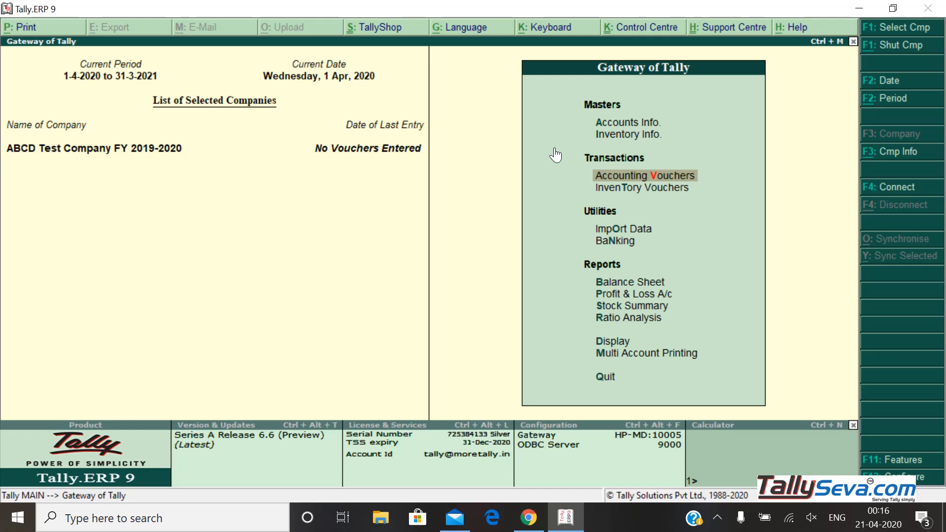
key("Down")
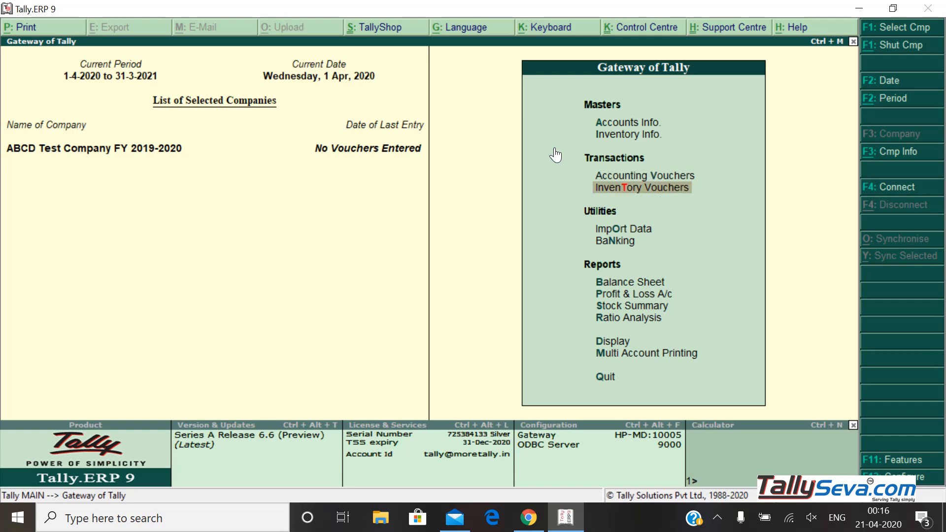
key("Down")
key("Down")
key("Down")
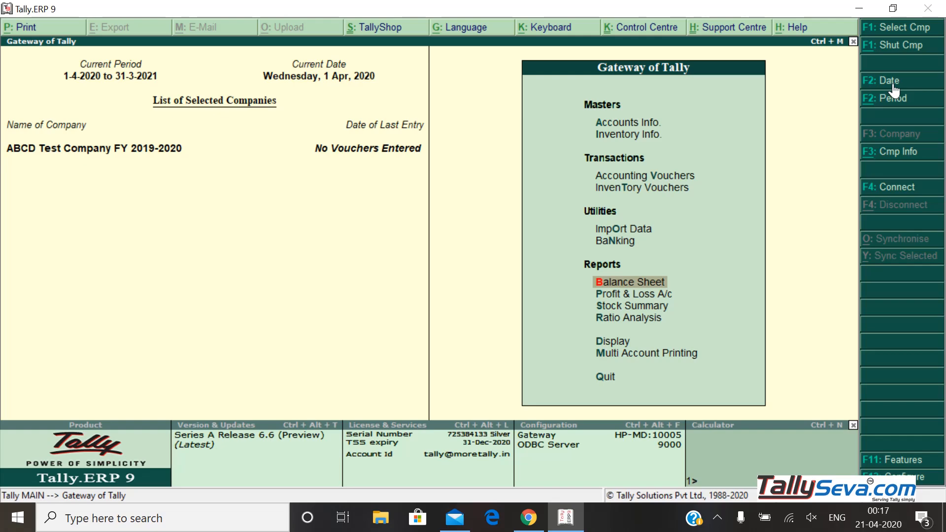
left_click(894, 86)
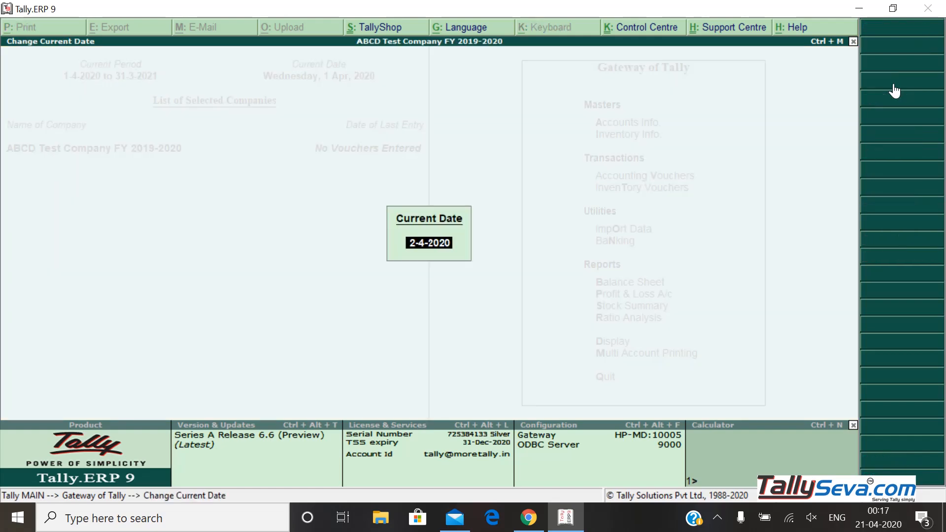
type("3-4-2020")
key("Return")
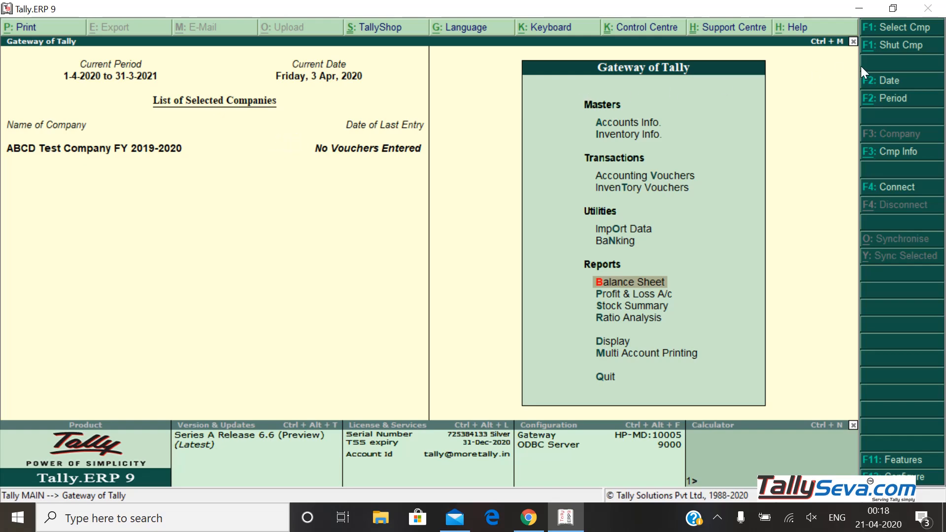
Select ABCD Private Limited from the List of Companies to load it as well
left_click(906, 32)
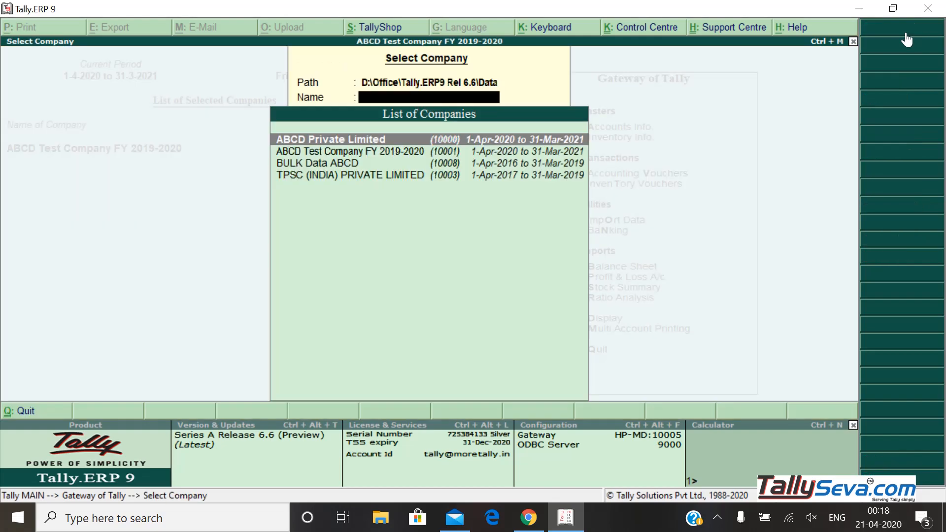
key("Down")
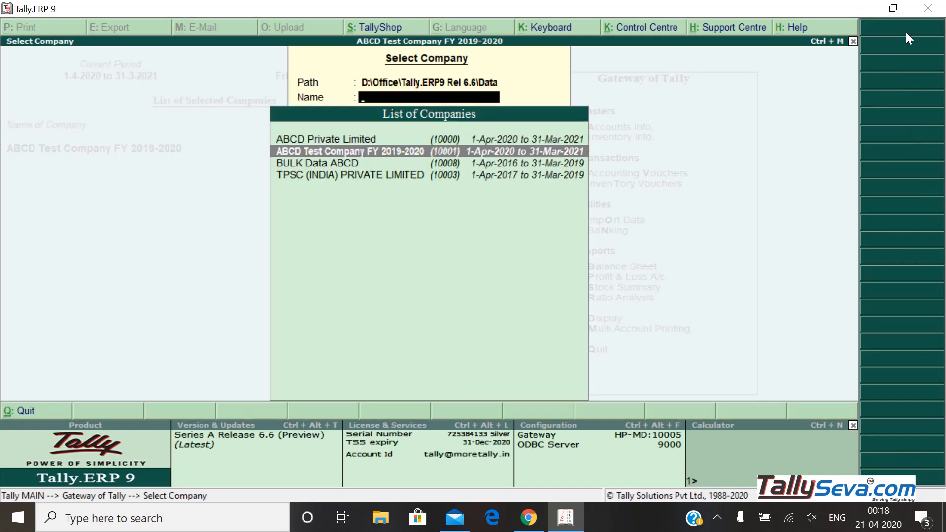
key("Up")
key("Down")
key("Up")
key("Return")
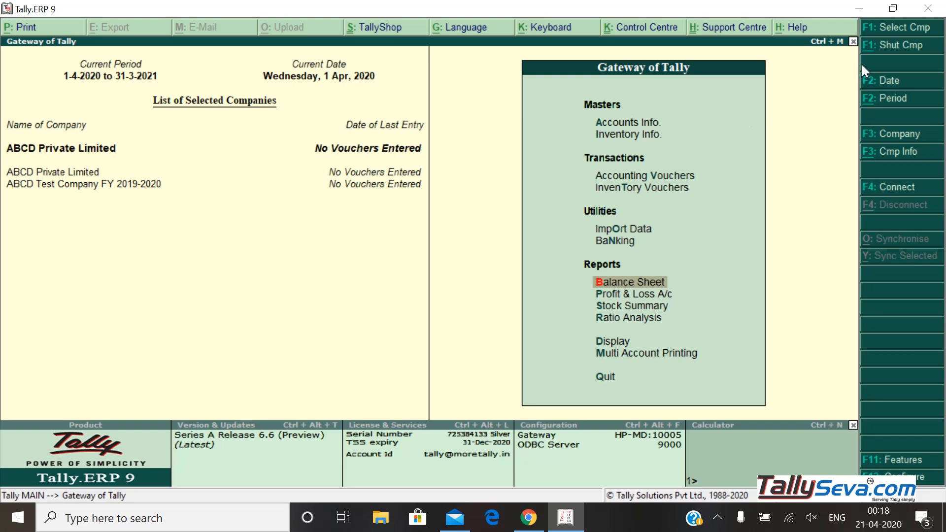
Shut ABCD Private Limited via Shut Cmp, leaving ABCD Test Company FY 2019-2020 open
left_click(892, 50)
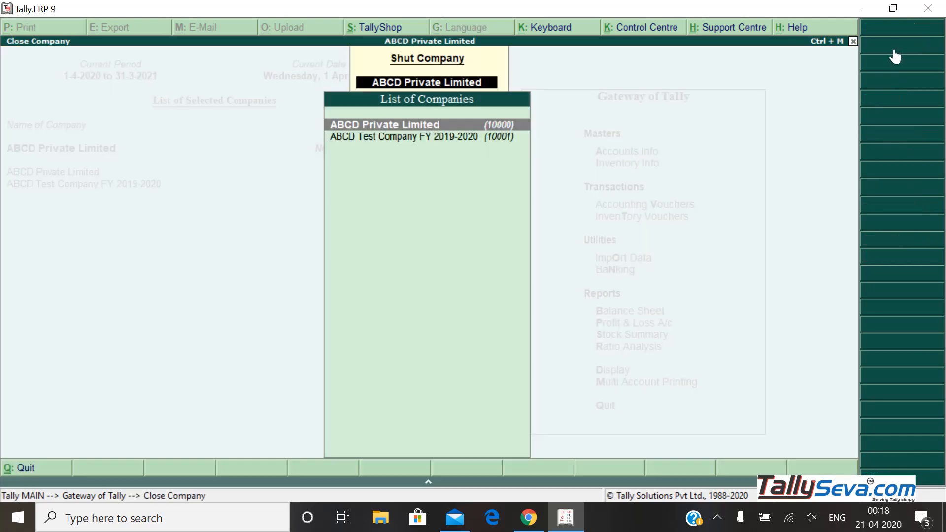
key("Return")
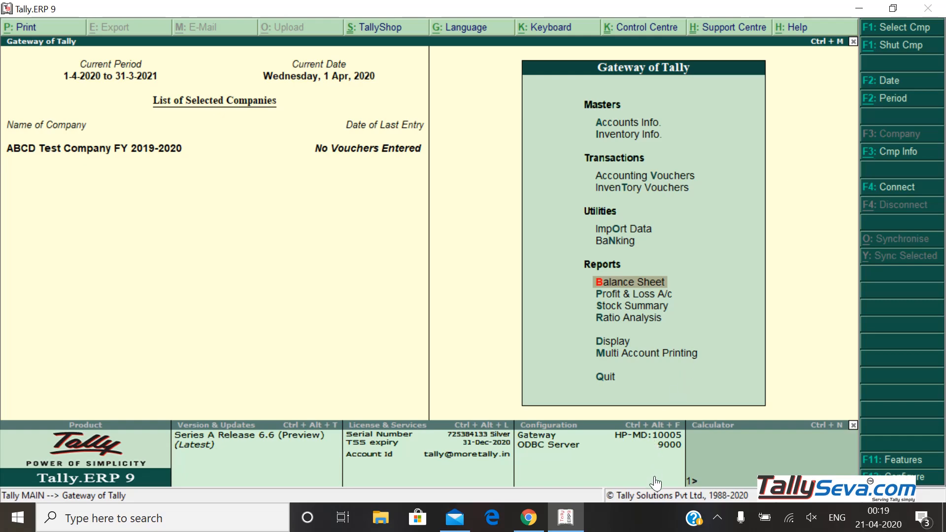
left_click(718, 517)
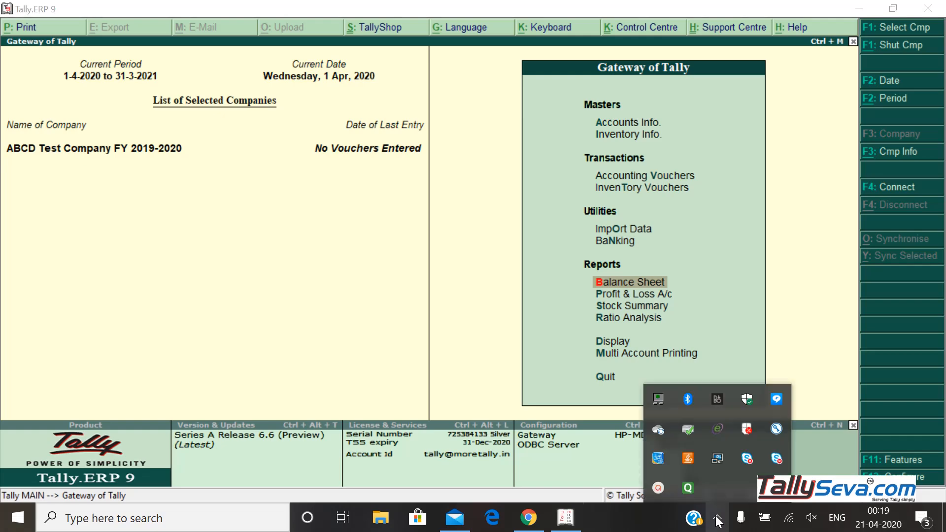